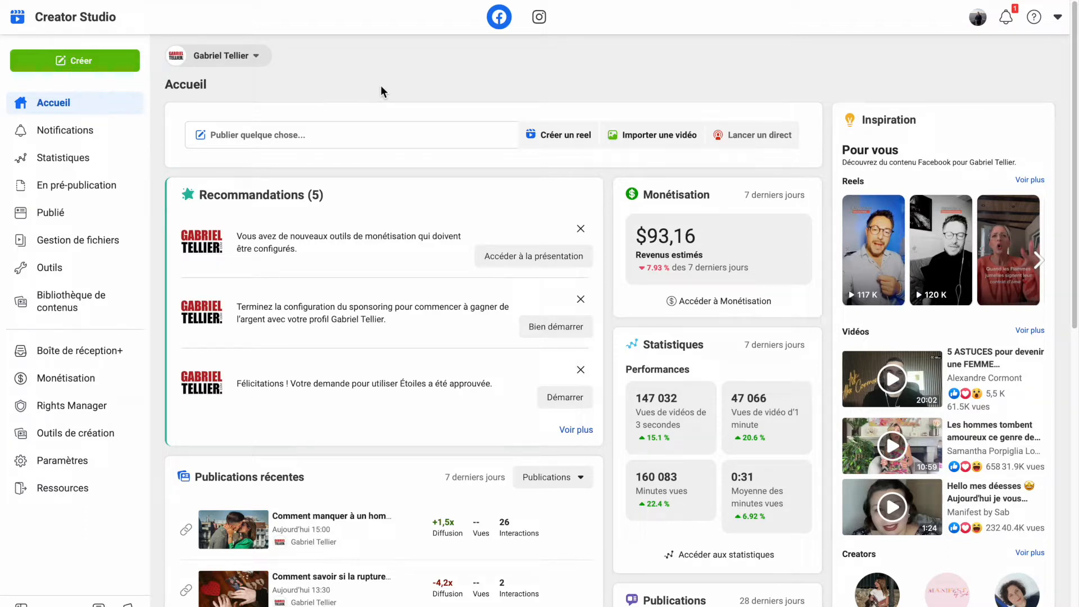
- Start a publication test and upload the image pexels-photo-235721.jpeg as publication A
click(74, 63)
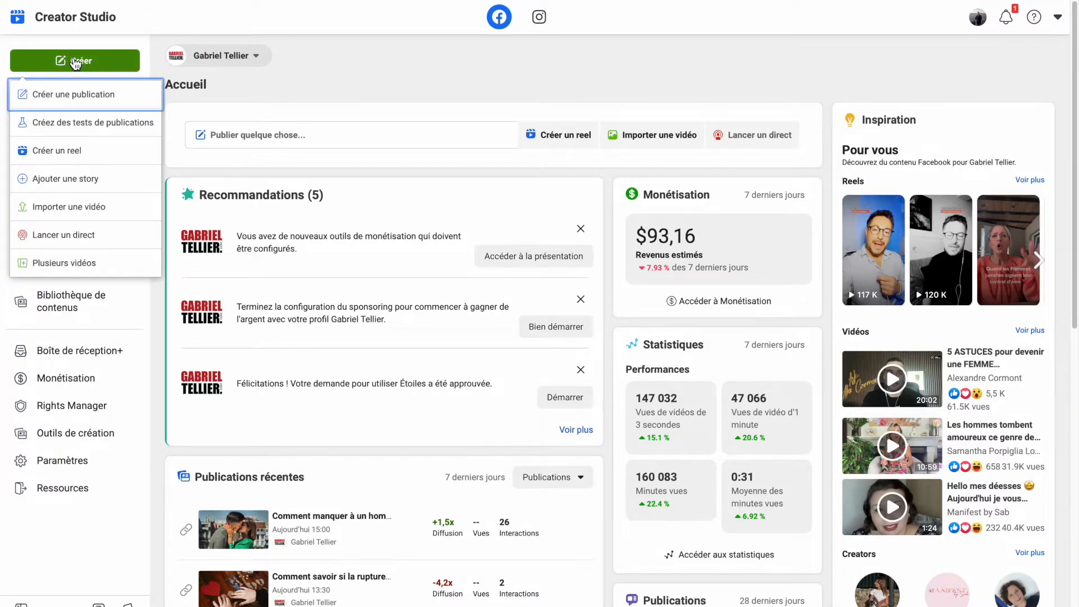
click(63, 135)
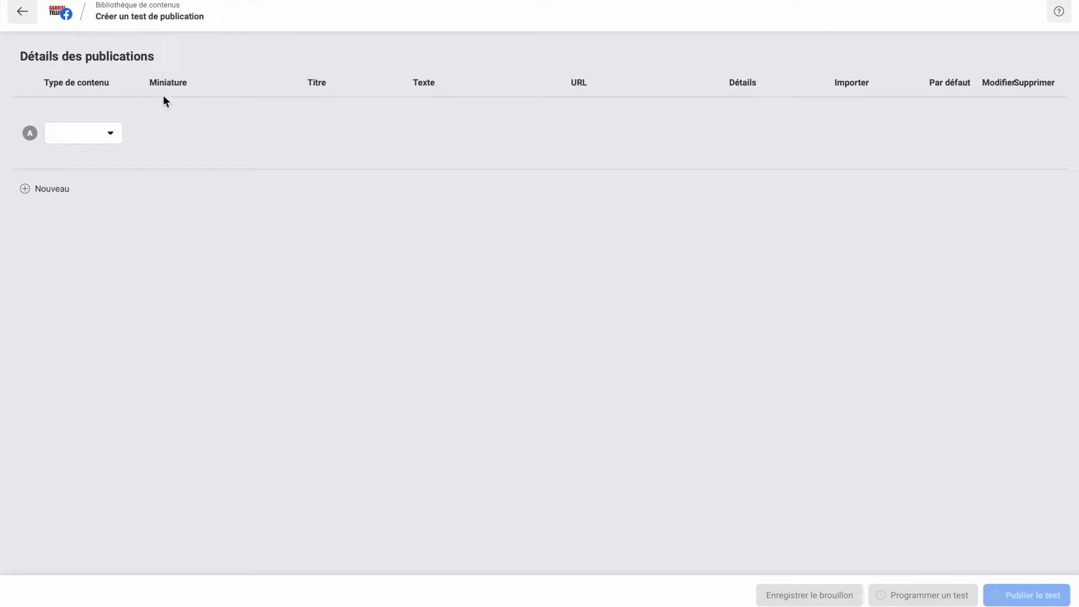
click(110, 139)
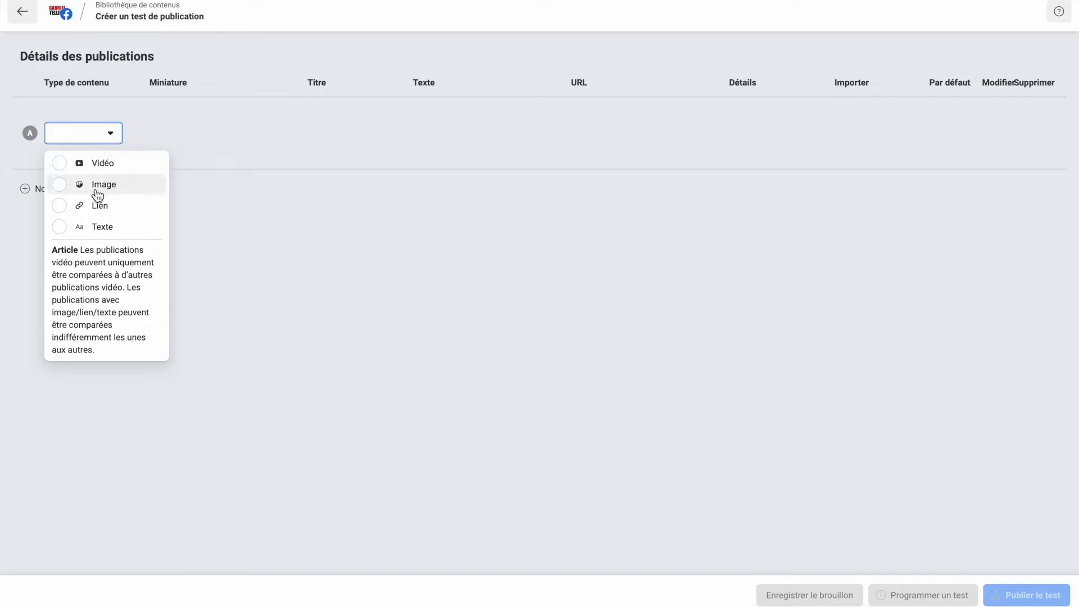
click(67, 190)
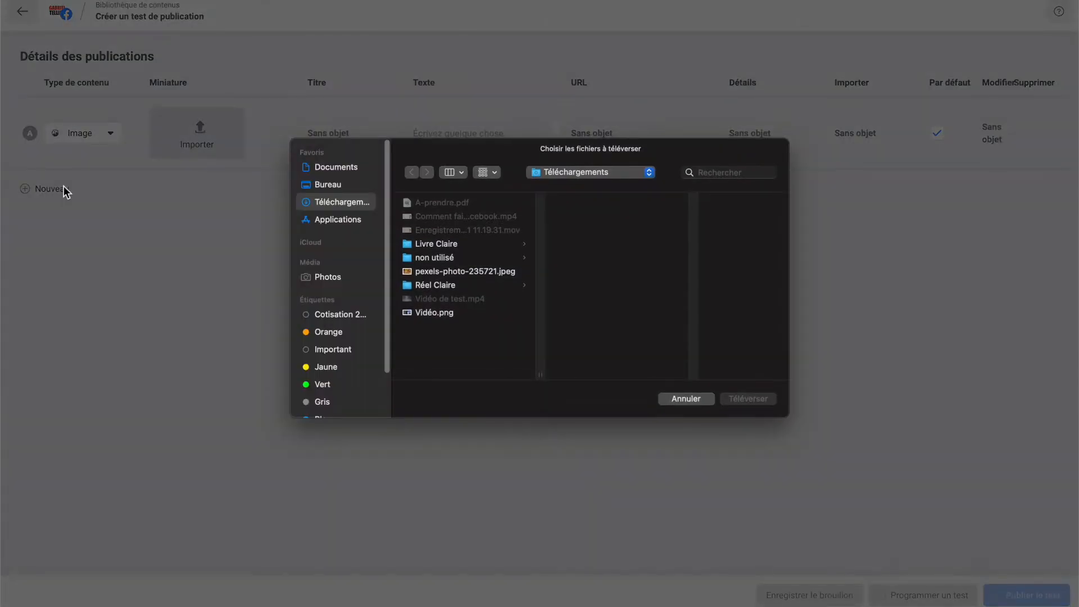
click(465, 274)
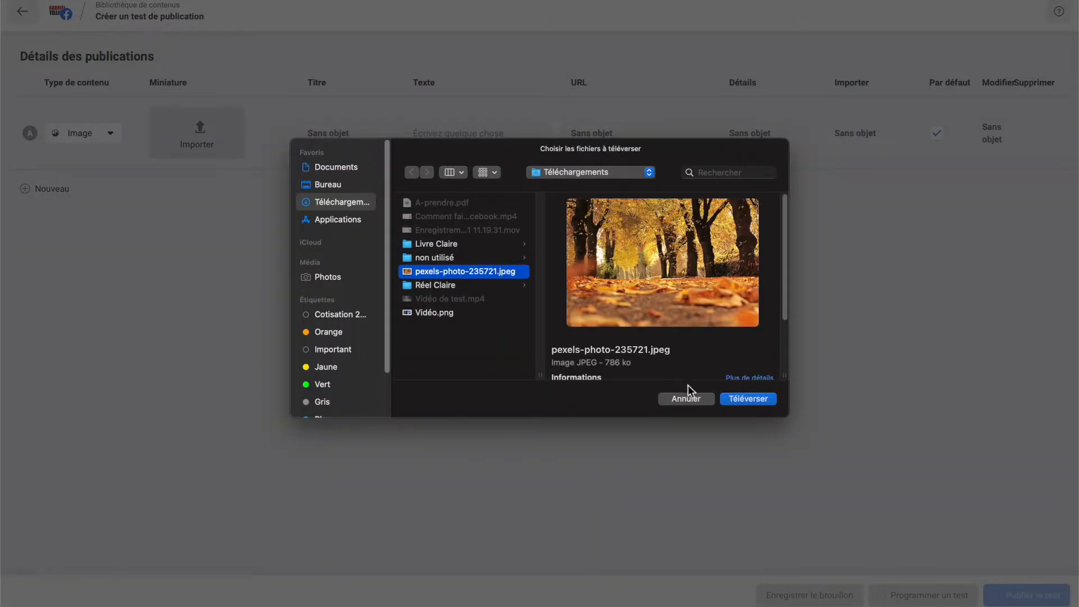
click(734, 400)
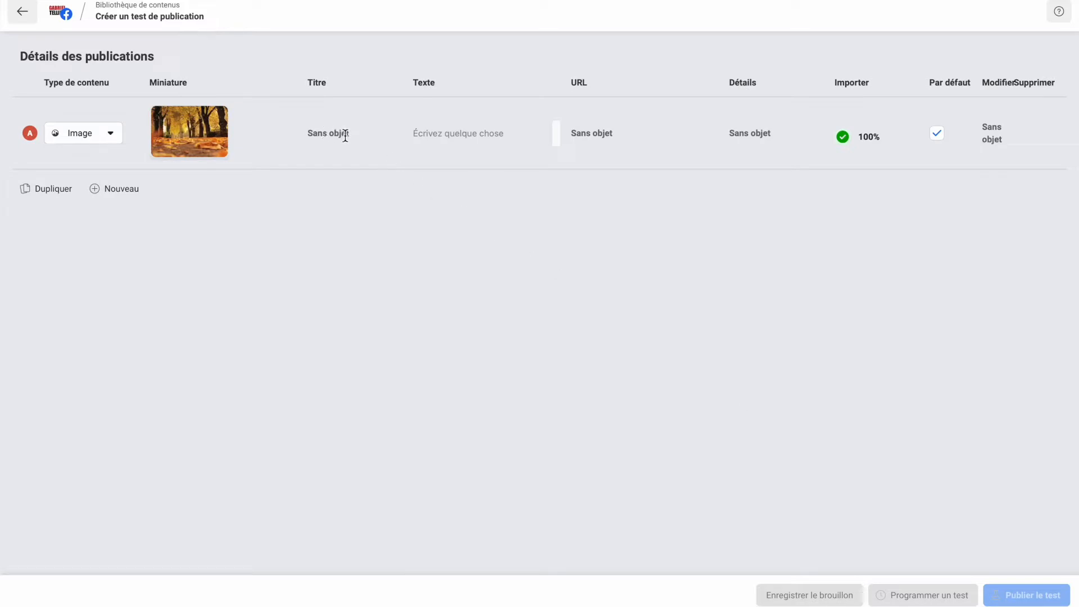
- Enter "Test 1" as the text of publication A
click(465, 138)
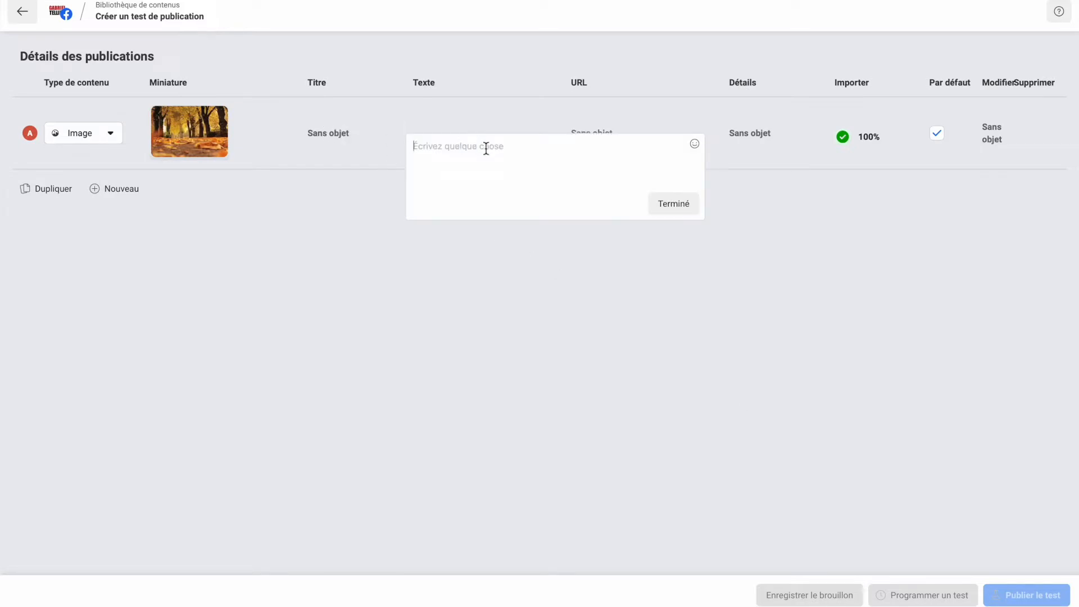
text(Tex)
text(t 1)
click(679, 209)
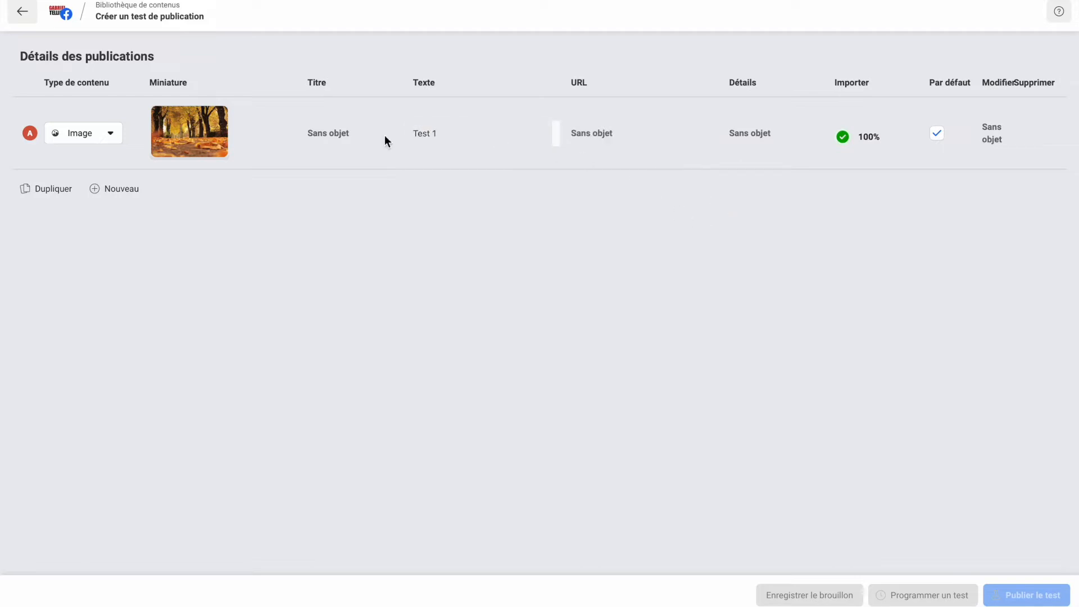
- Add publication B to the test as an image post using pexels-photo-235721.jpeg
click(127, 192)
click(119, 208)
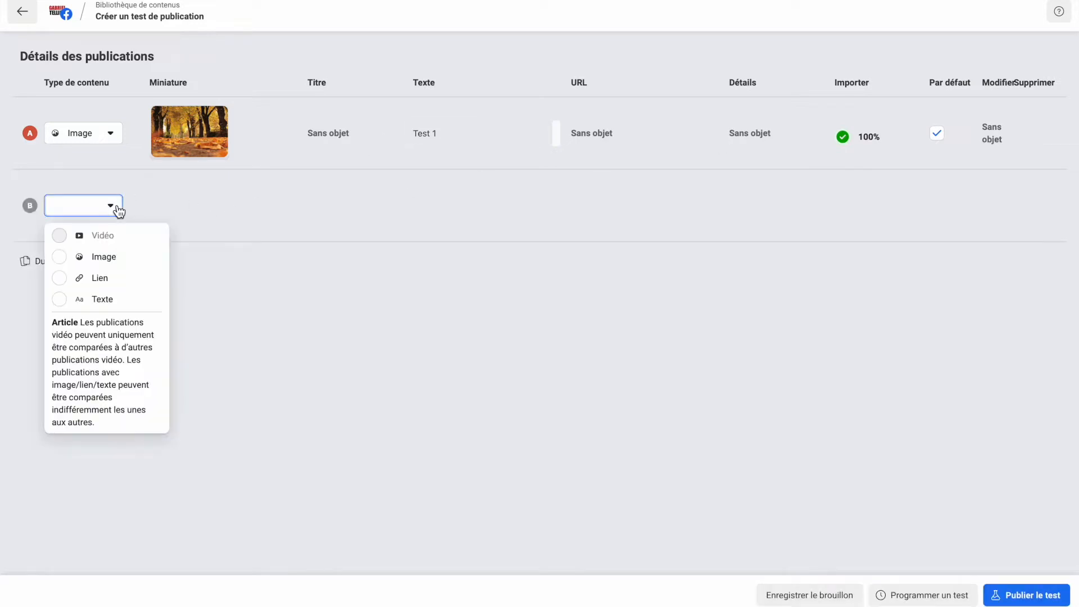
click(116, 259)
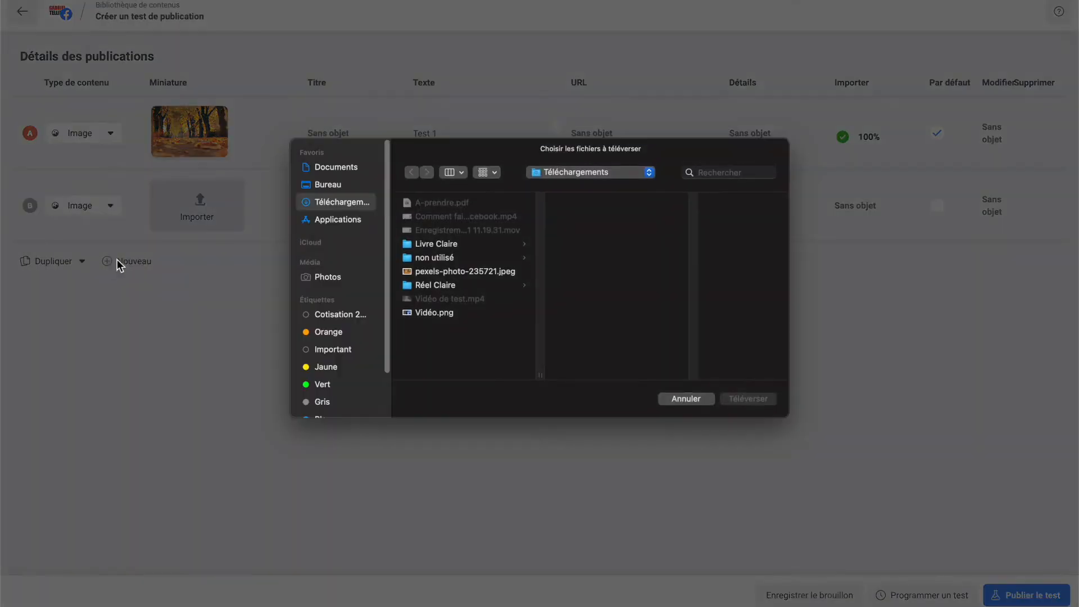
click(463, 272)
click(762, 401)
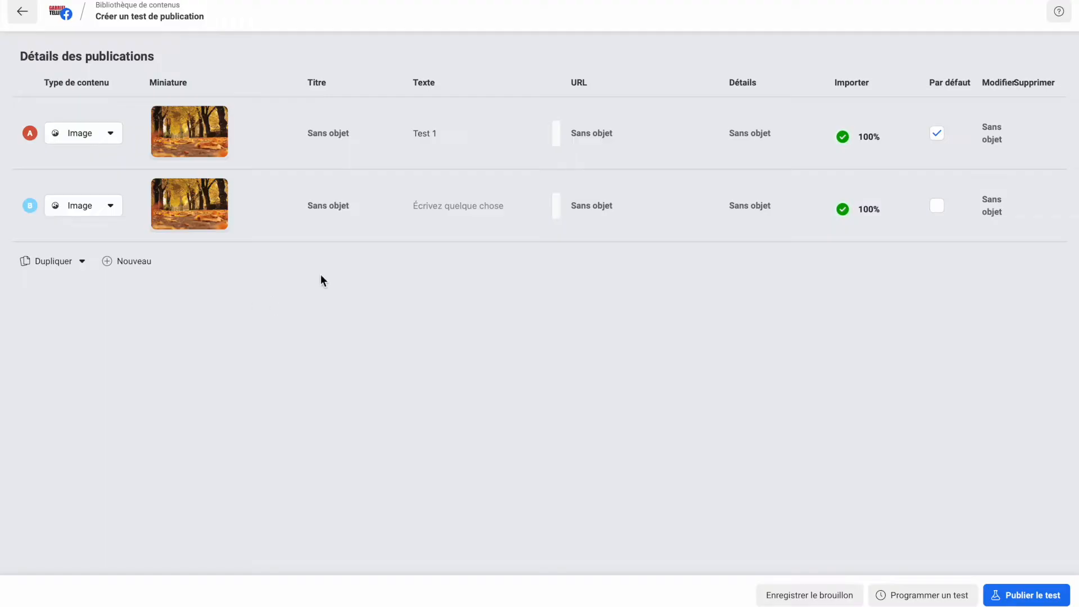
- Enter "Test 2" as publication B's text and add two more publication rows, C and D, to the test
click(465, 215)
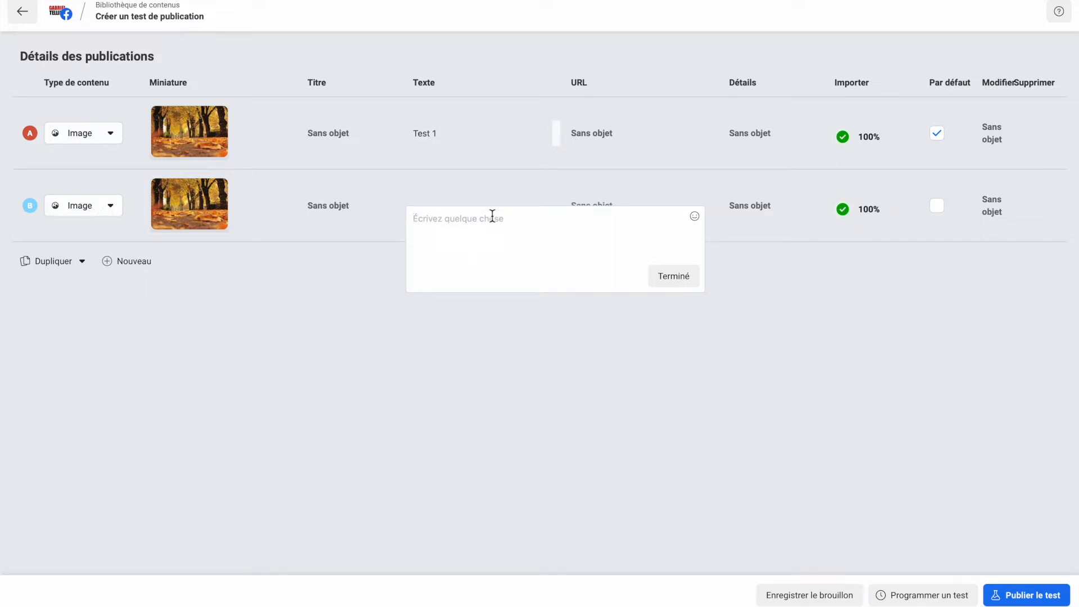
text(Test 2)
click(675, 285)
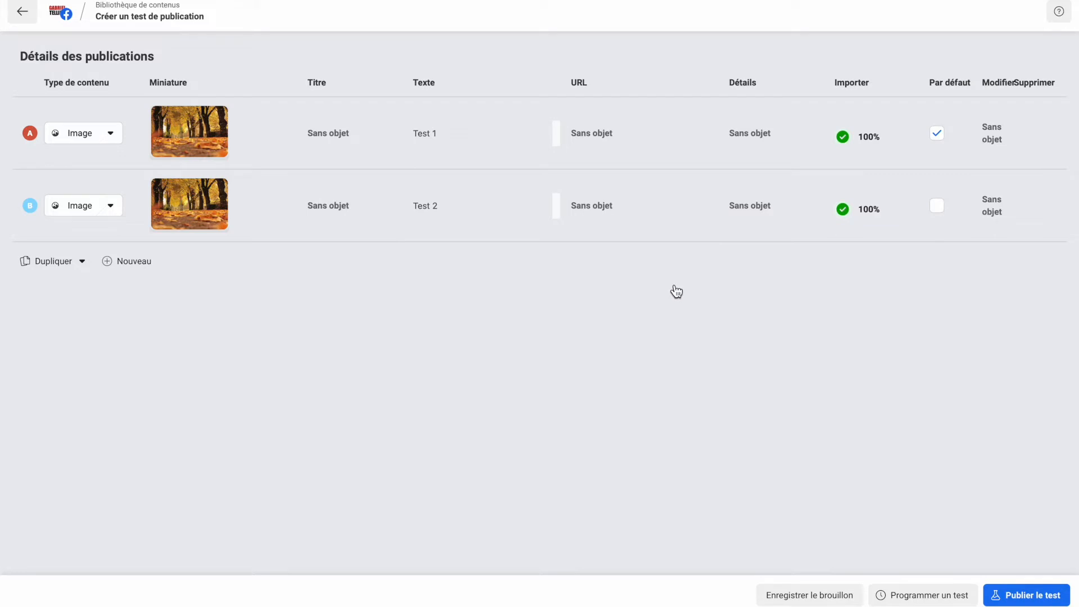
click(142, 264)
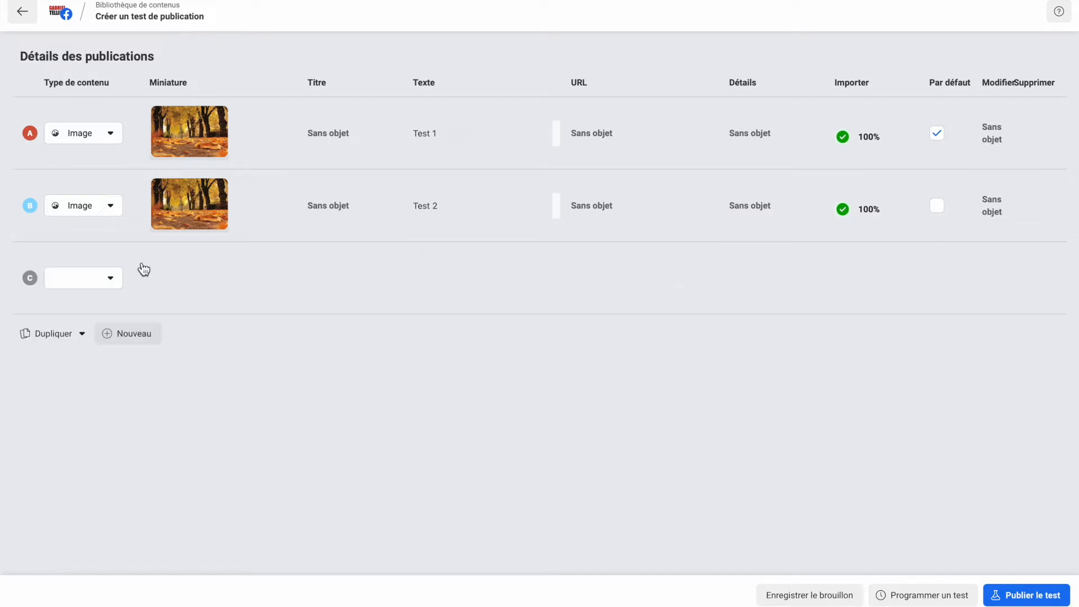
click(152, 340)
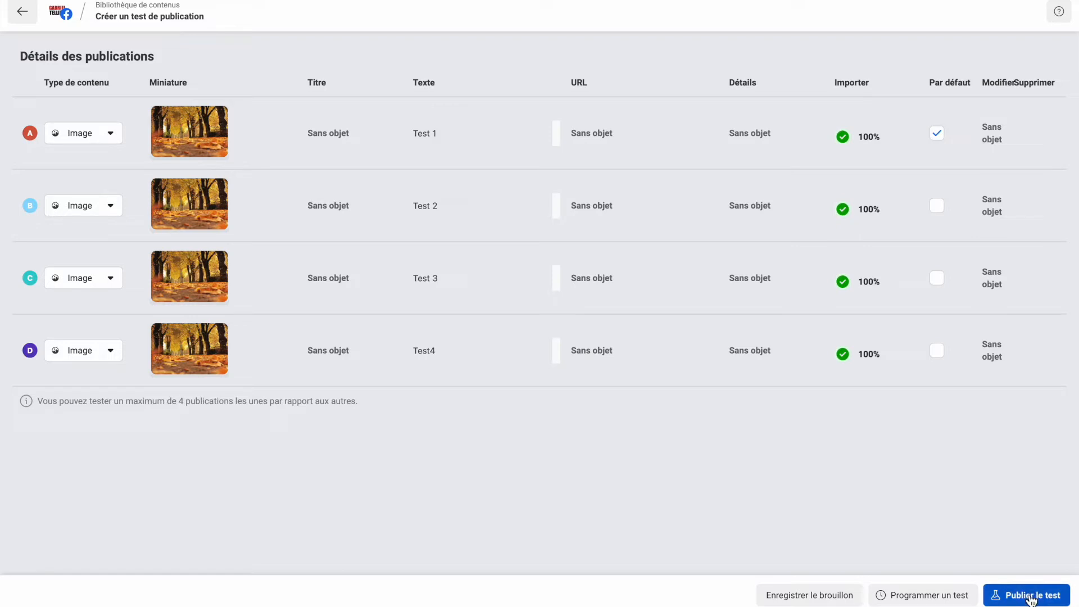
- Begin scheduling the test, naming it "Exemple" with the description "Description"
click(942, 599)
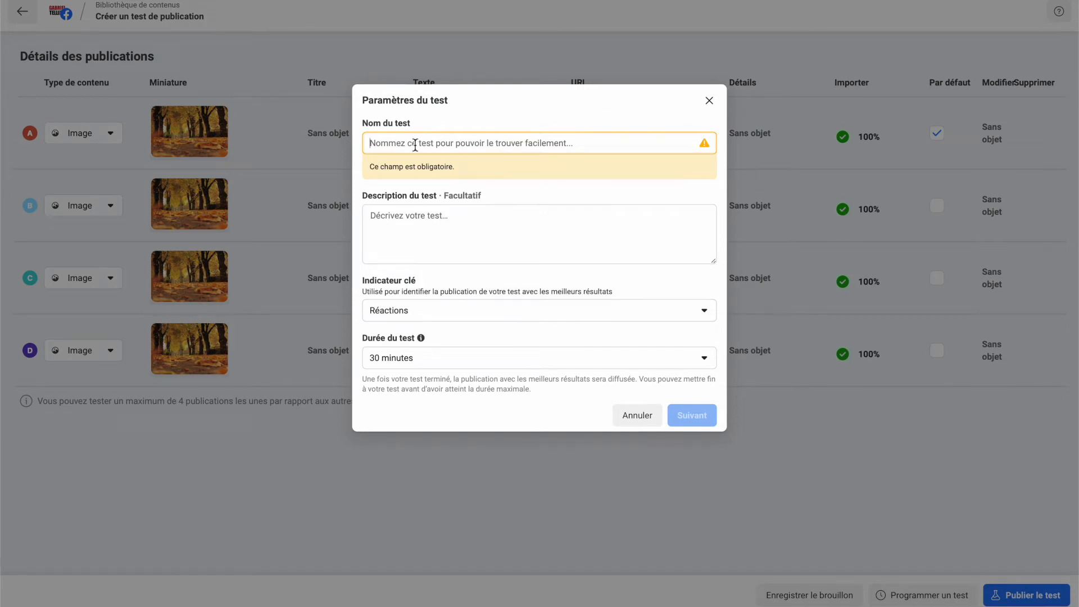
text(Exemple)
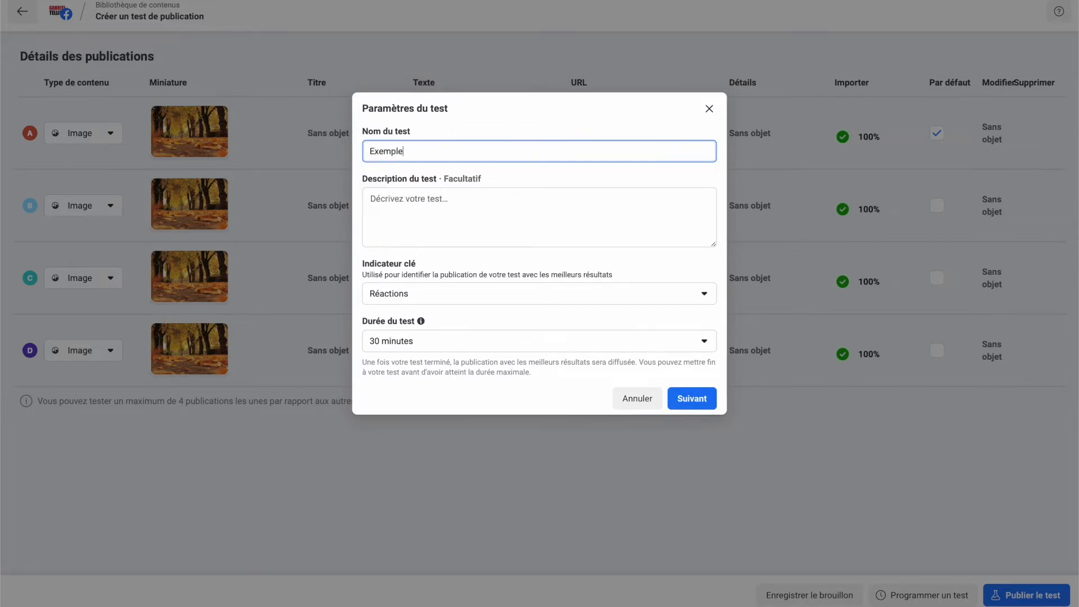
click(441, 199)
text(Description)
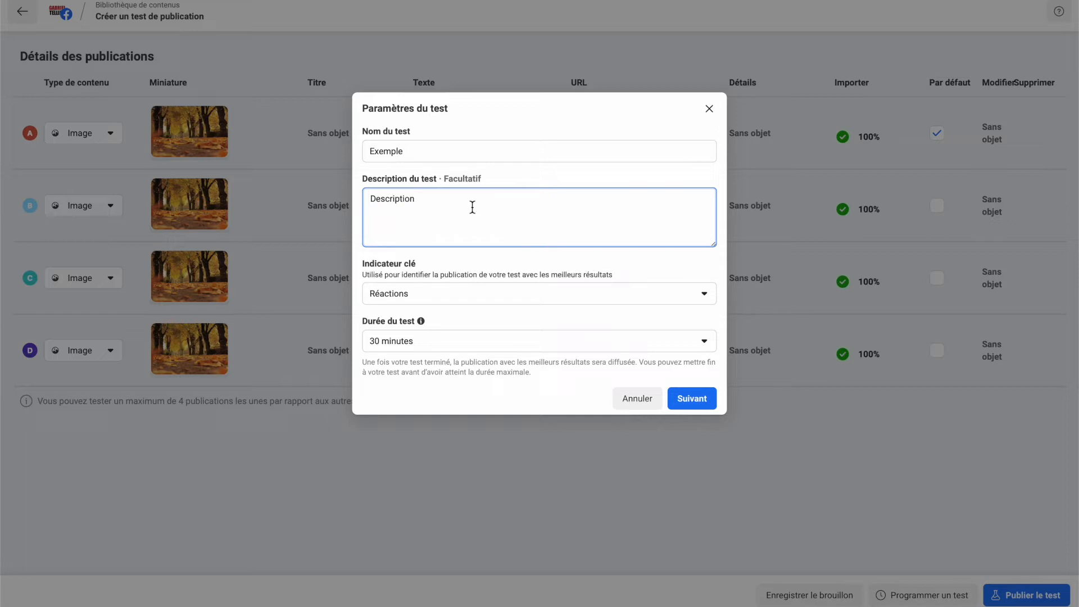
- Keep Réactions as the key indicator and 30 minutes as the test duration, and proceed to the review
click(423, 302)
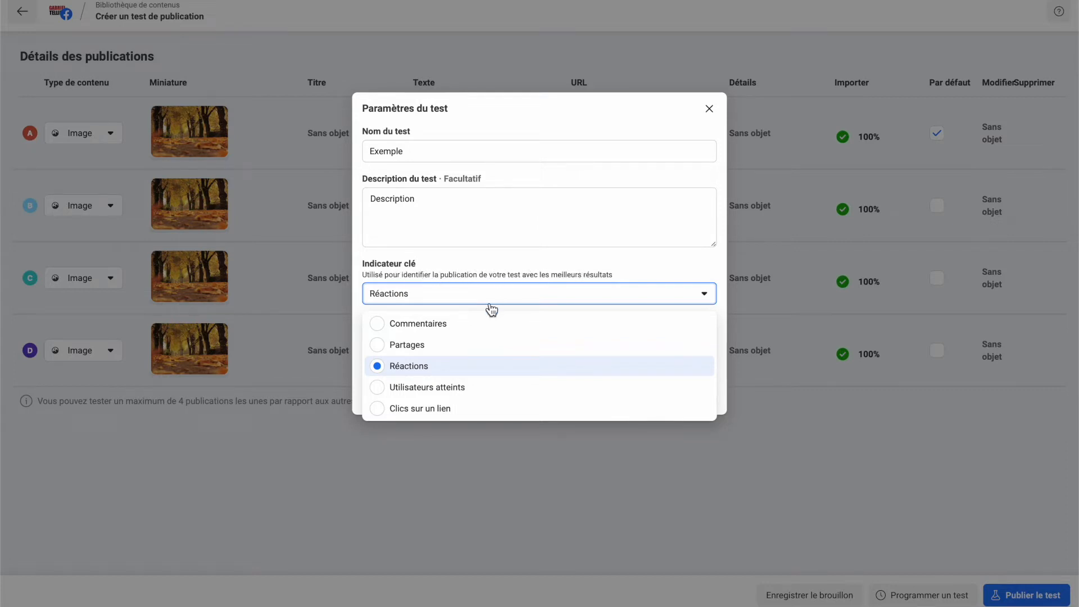
click(452, 299)
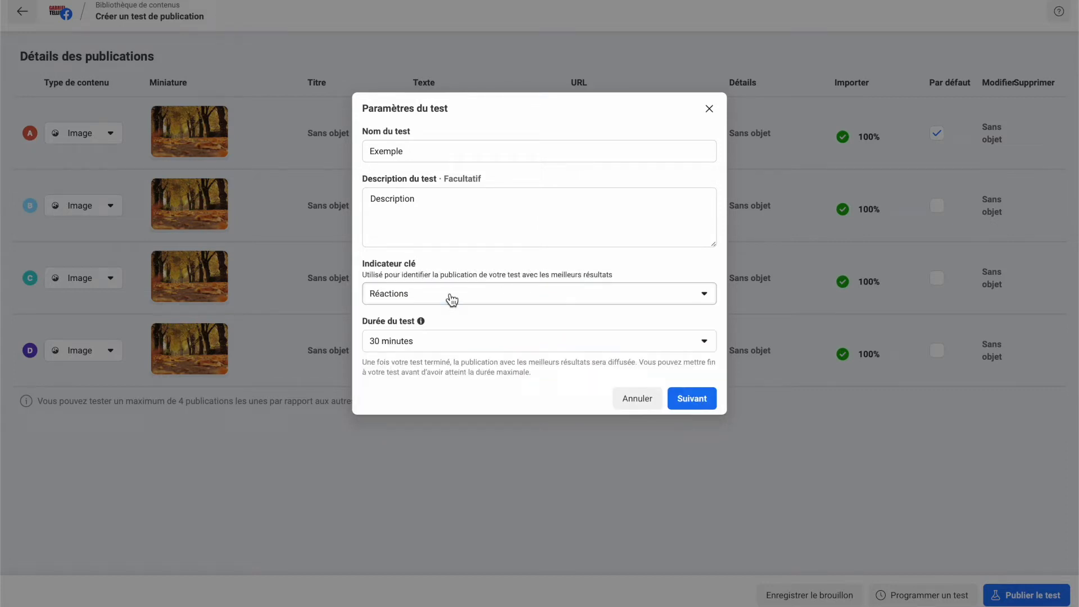
click(408, 350)
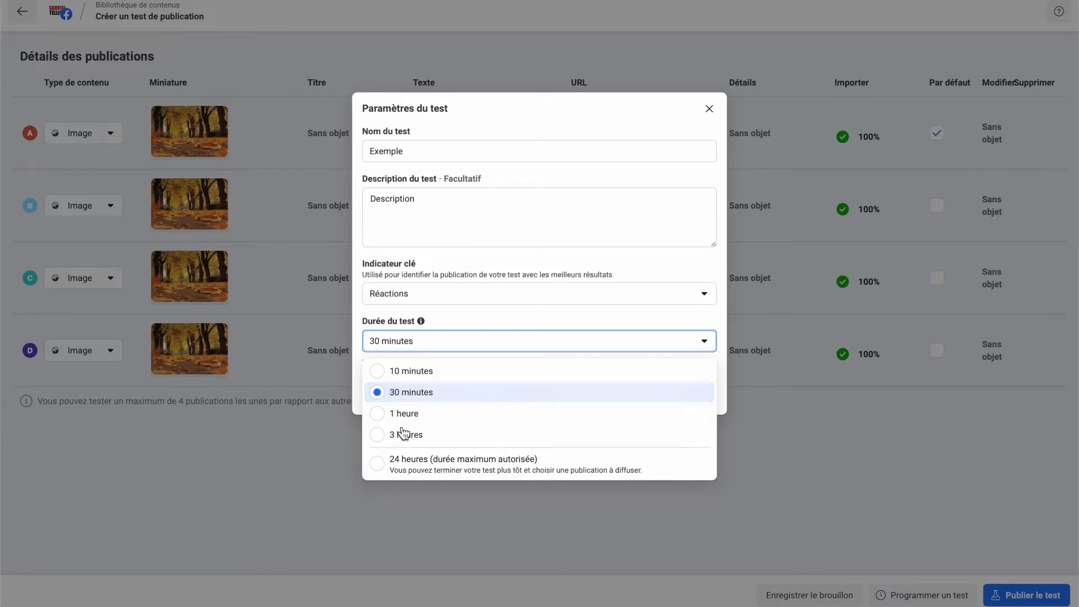
click(517, 308)
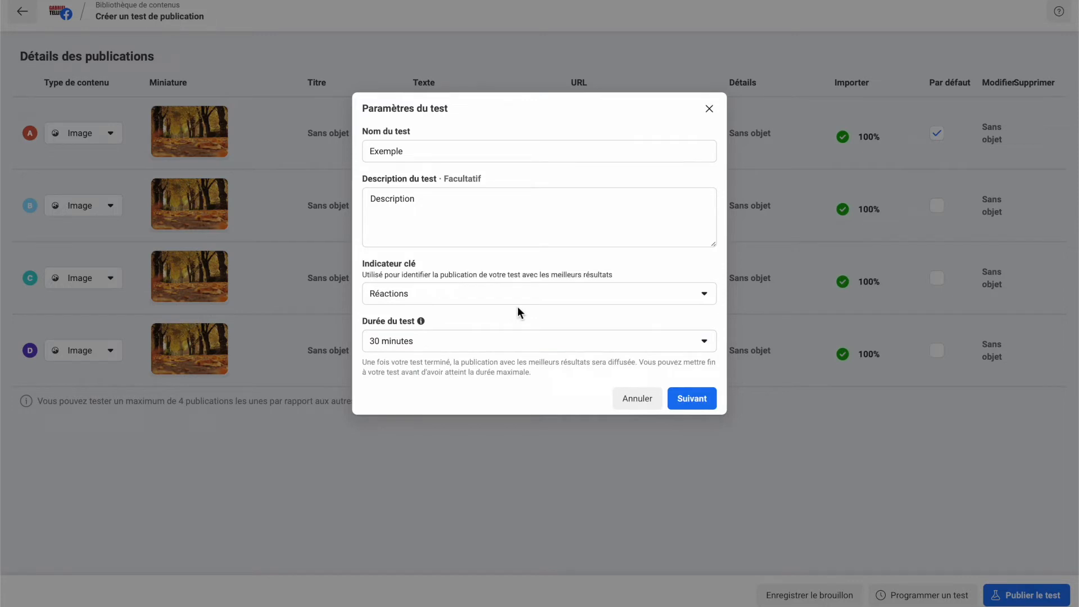
click(703, 401)
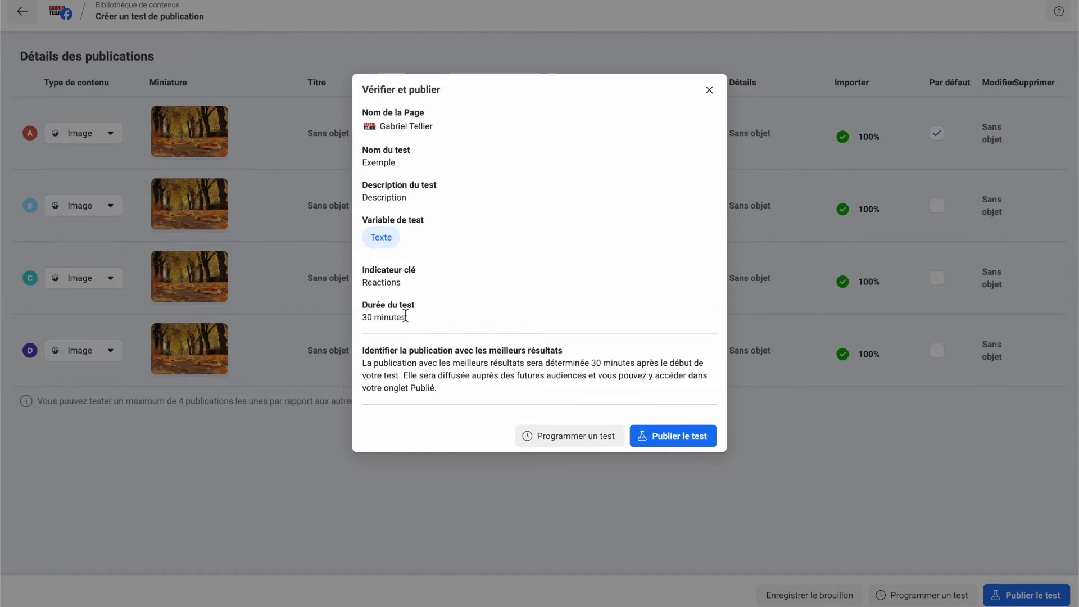
- Schedule the publication test with 29 October 2022 as its end date and close the confirmation
click(572, 443)
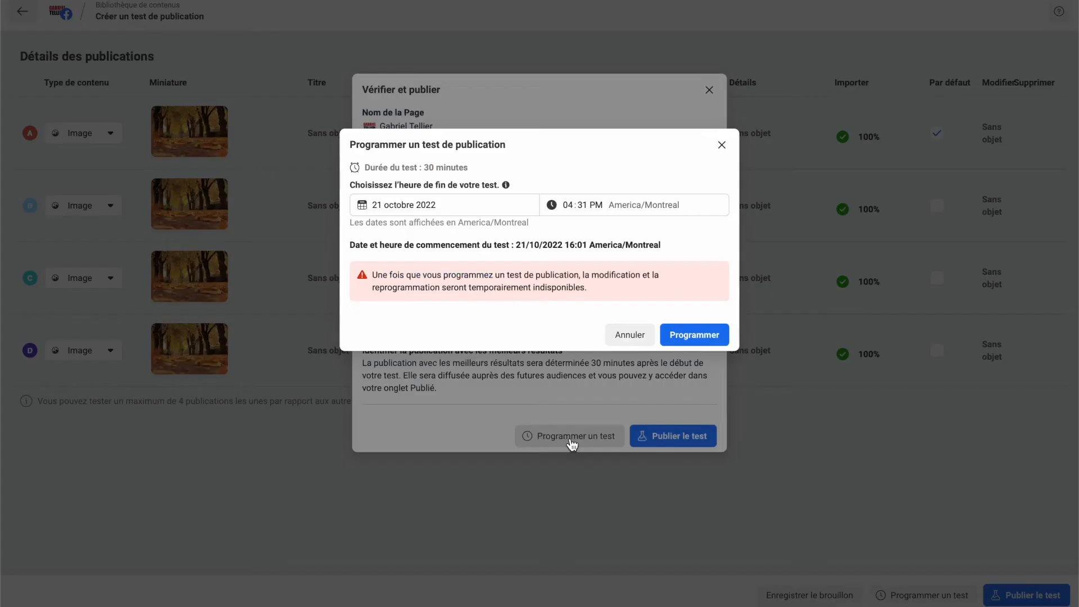
click(463, 207)
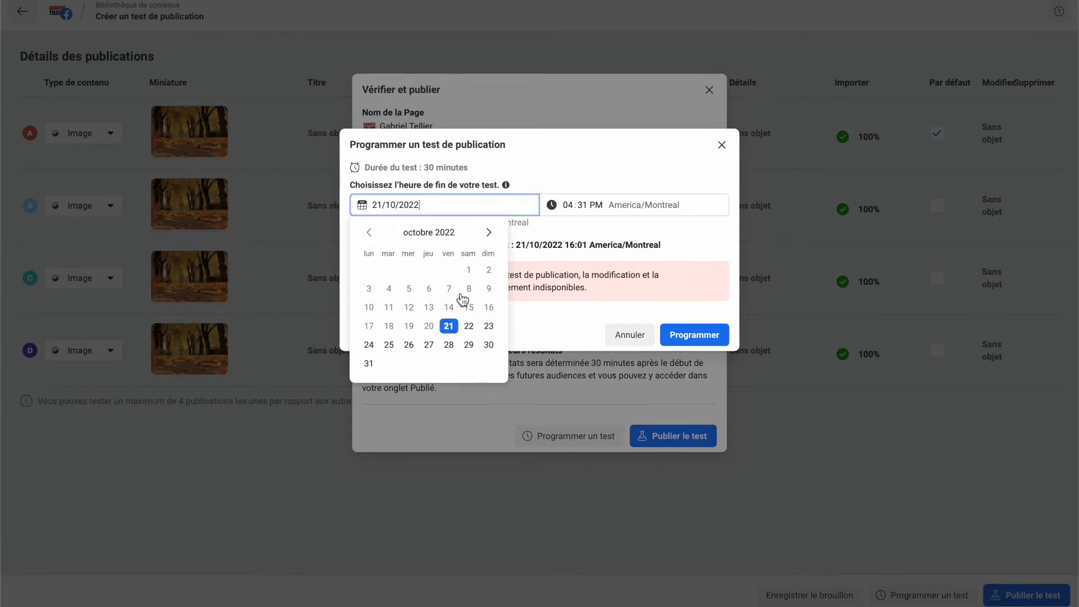
click(469, 344)
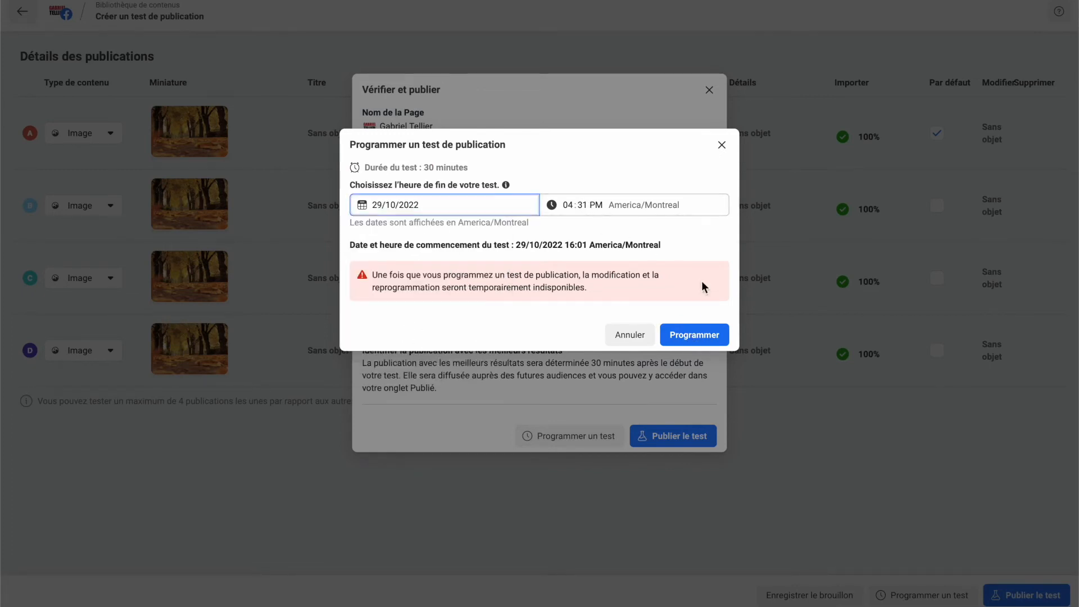
click(701, 336)
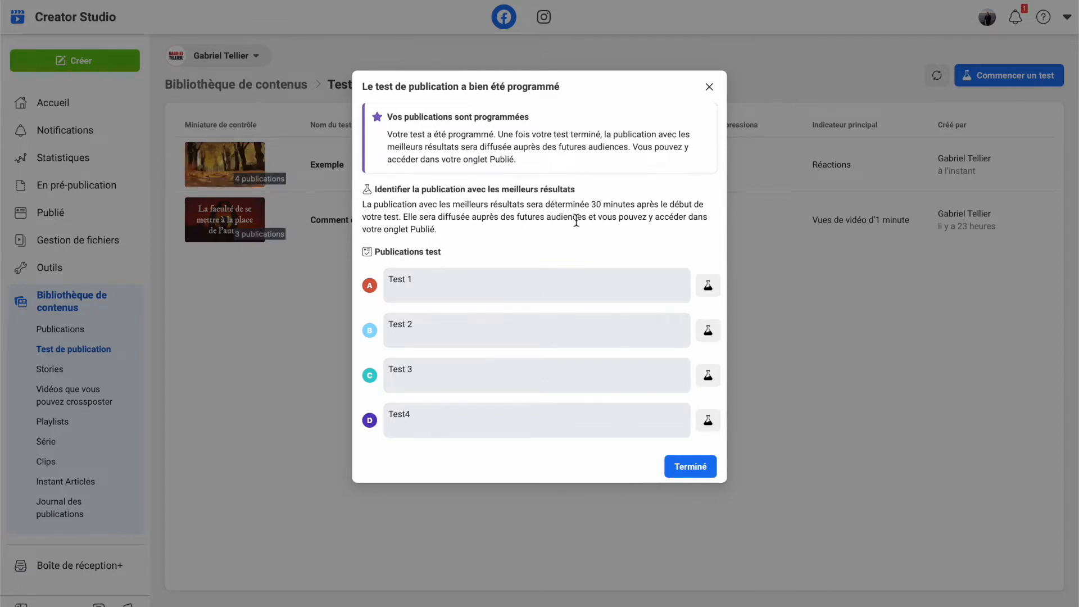
click(691, 470)
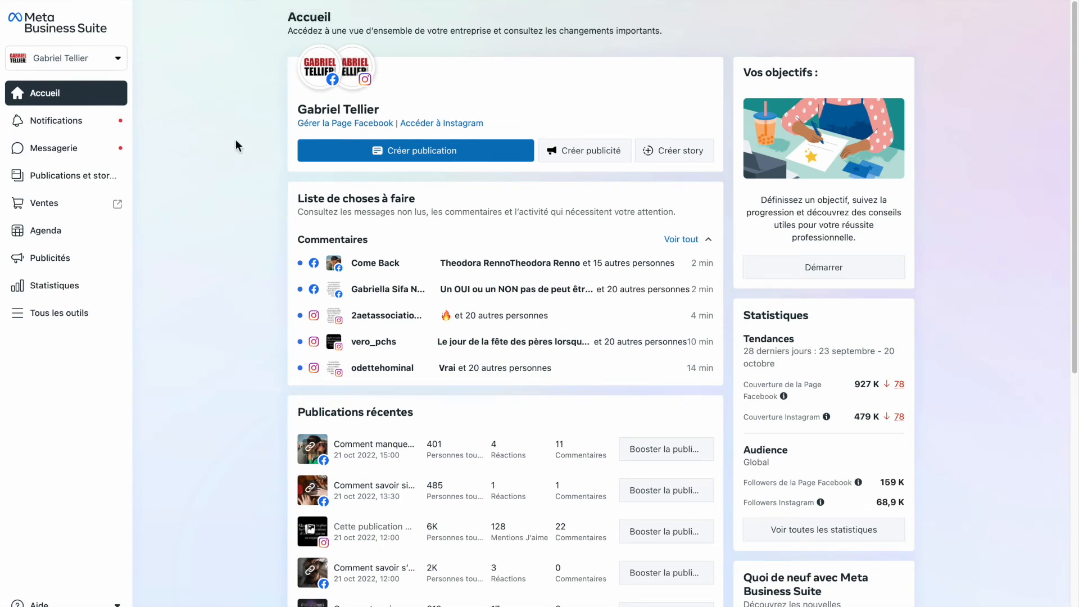
- In Meta Business Suite, create a new publication and add the photo pexels-photo-235721.jpeg
click(381, 152)
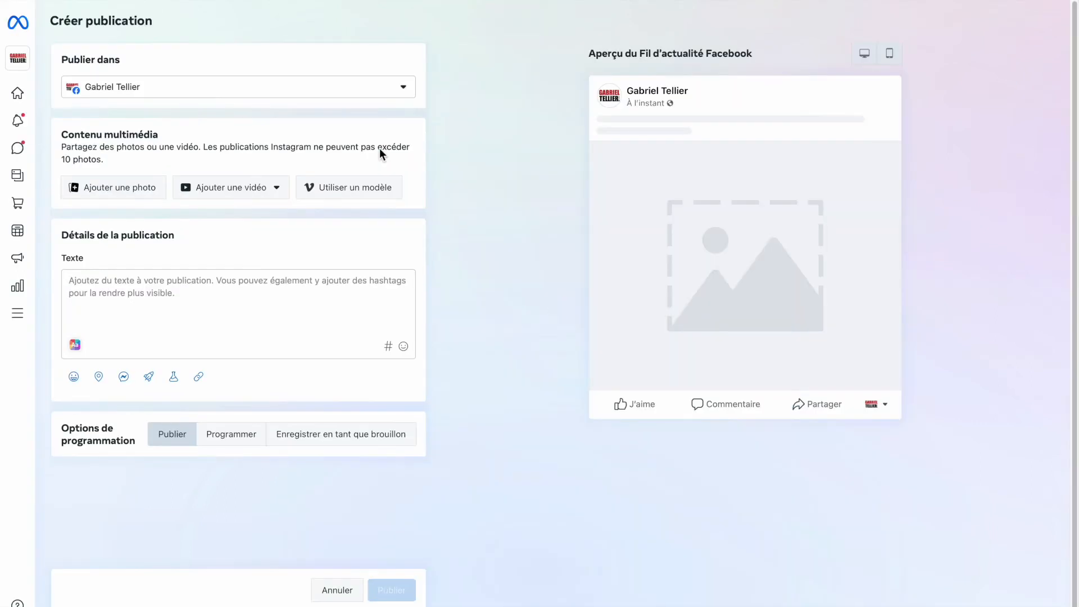
click(239, 189)
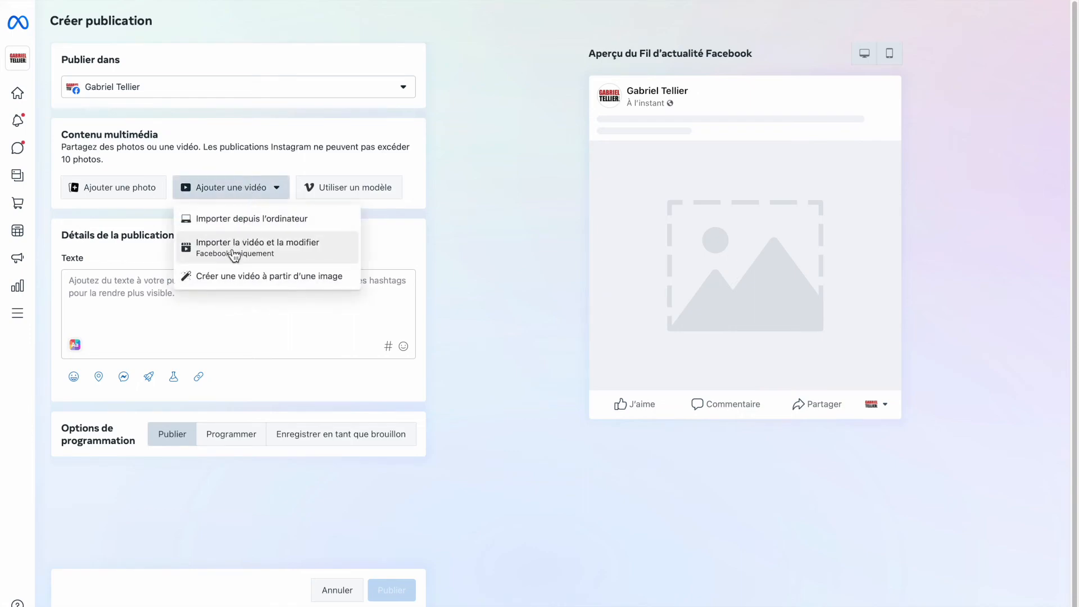
click(116, 188)
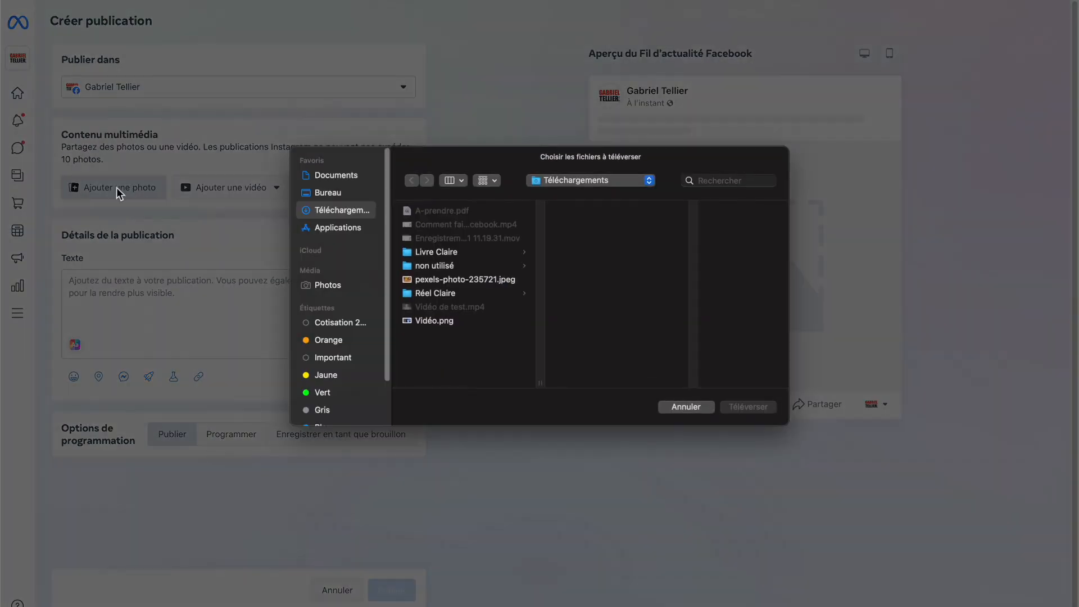
click(458, 280)
click(751, 407)
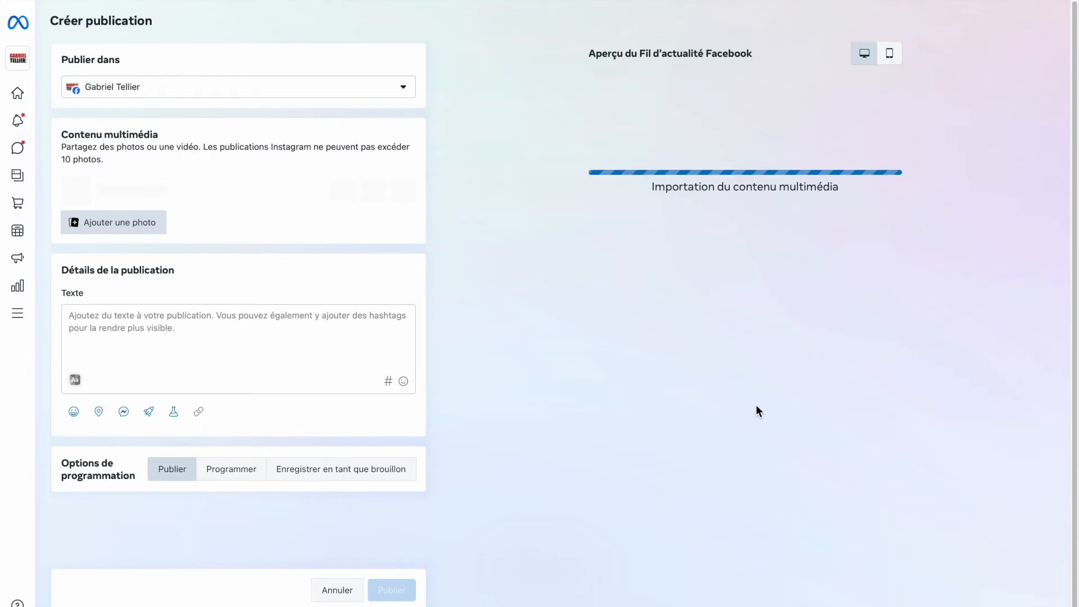
- Set up an A/B test for the publication with the text "Test 2" for version A and "test 3" for version B, and save it
click(175, 415)
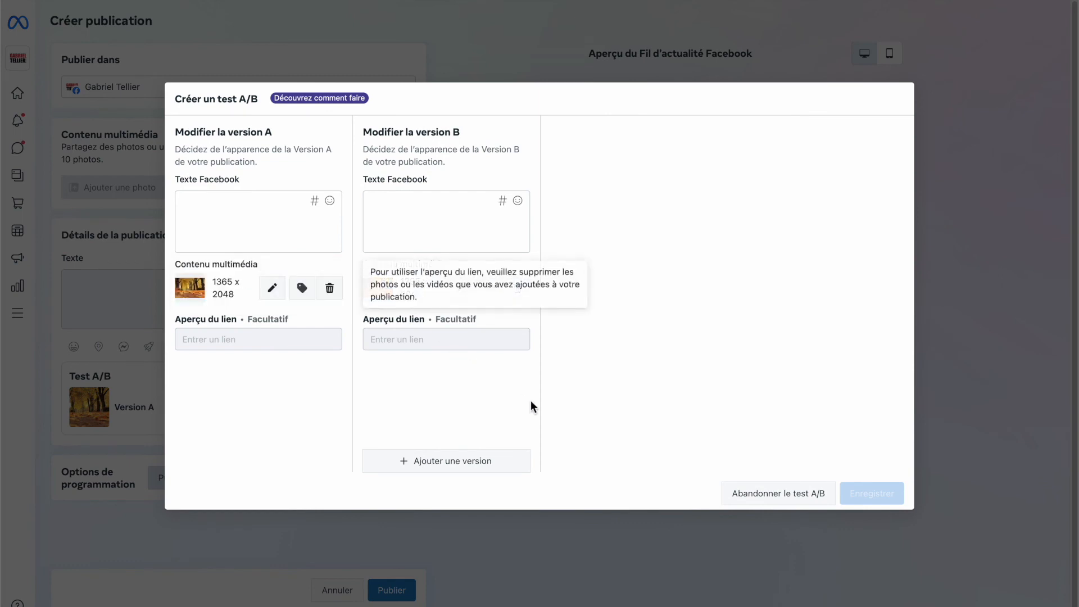
click(244, 201)
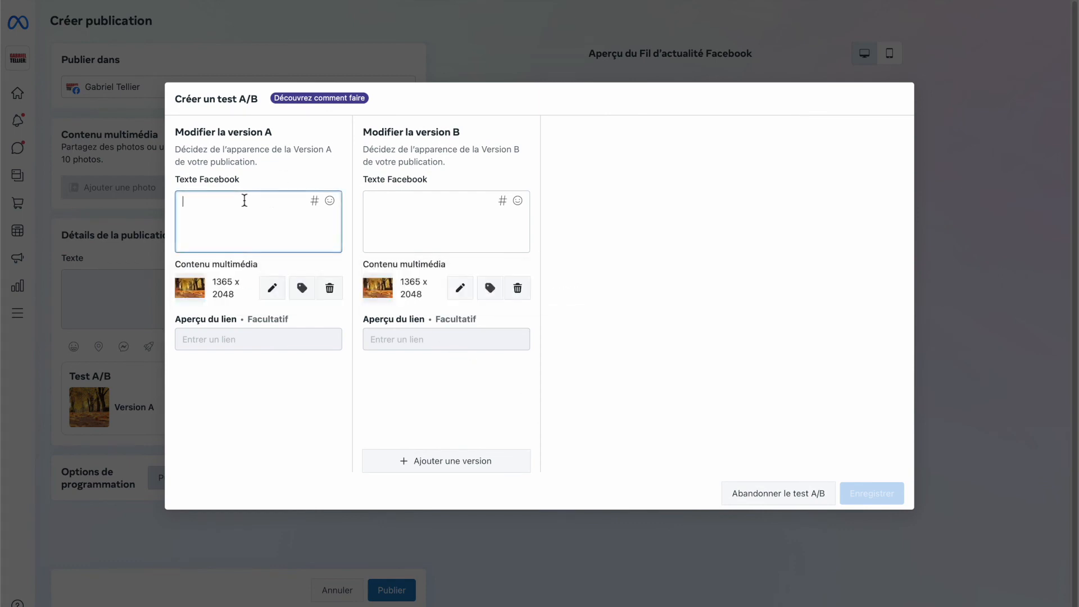
text(Test 2)
click(461, 201)
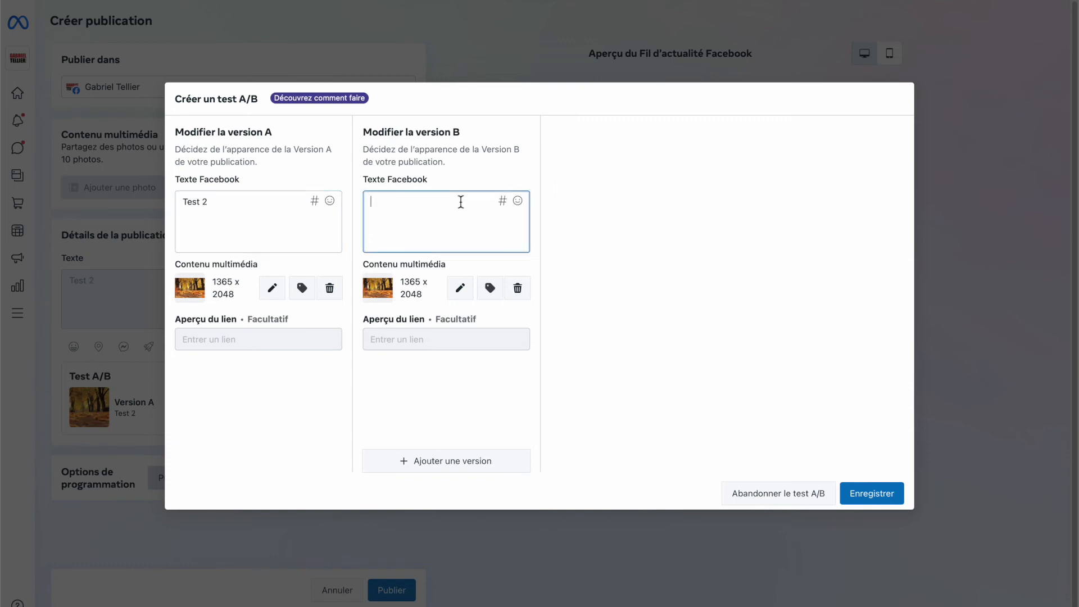
text(test 3)
click(870, 494)
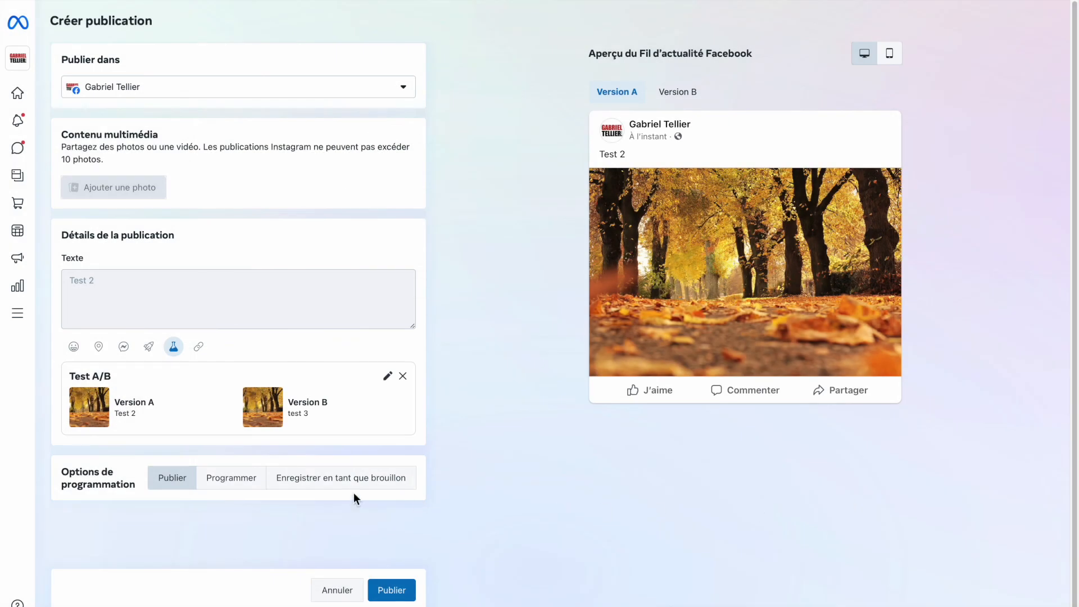
- Schedule the A/B test publication for 30 October 2022
click(232, 479)
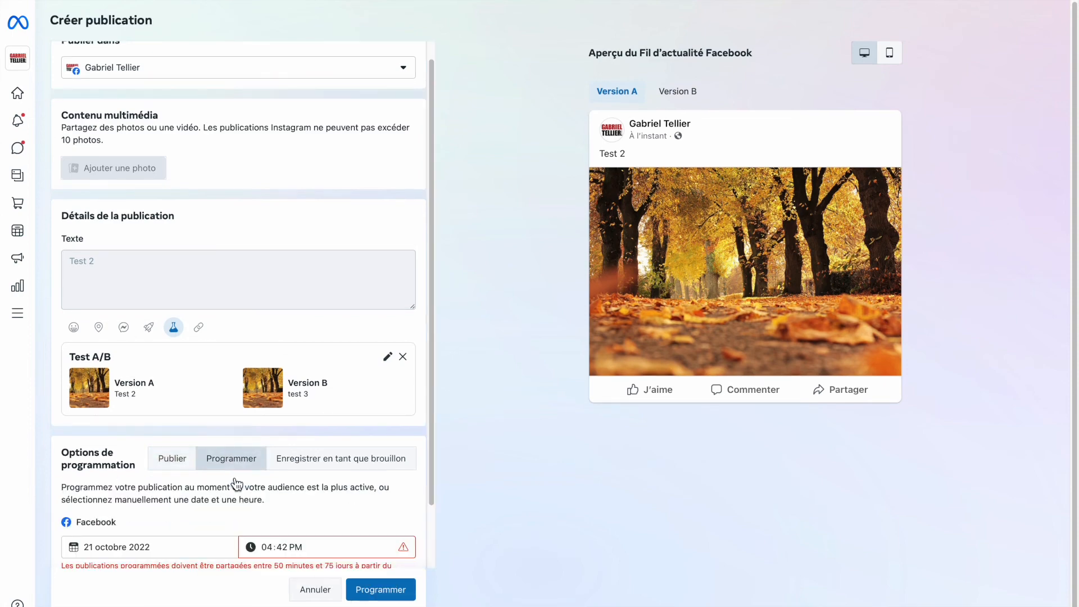
click(185, 546)
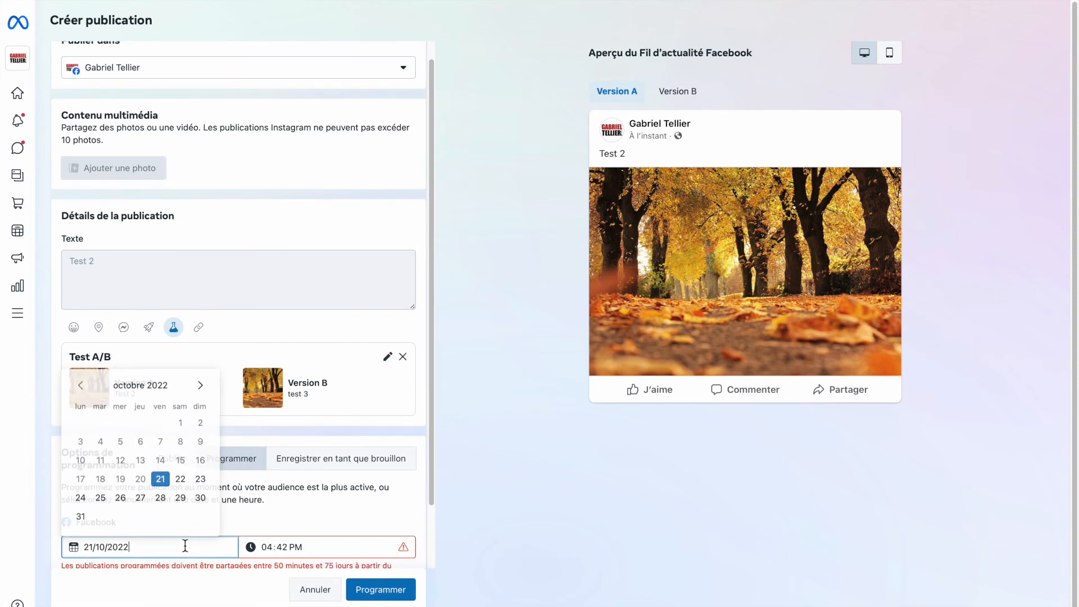
click(201, 497)
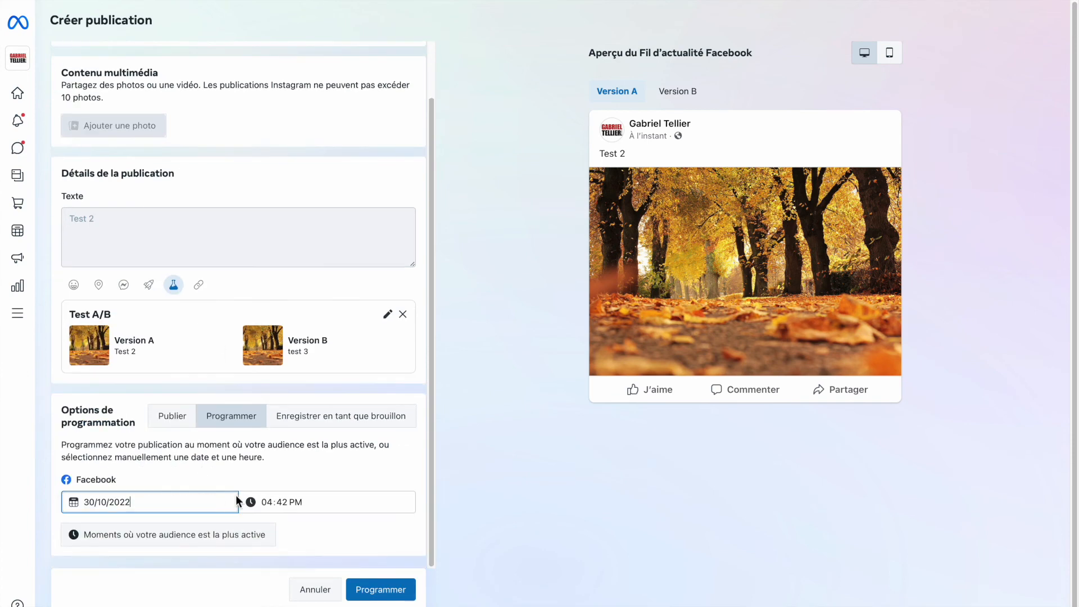
click(372, 596)
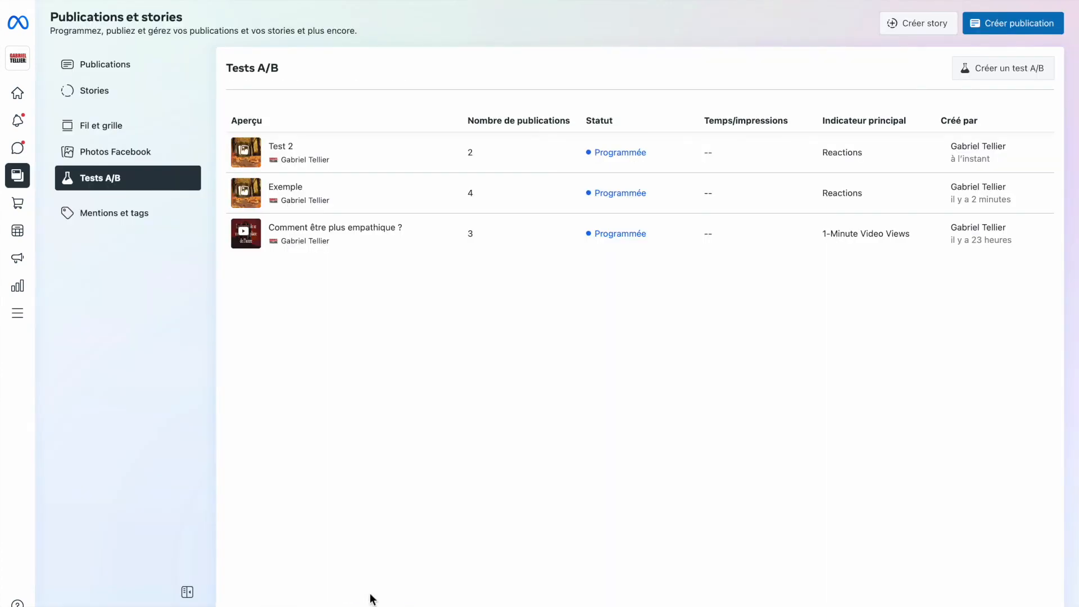